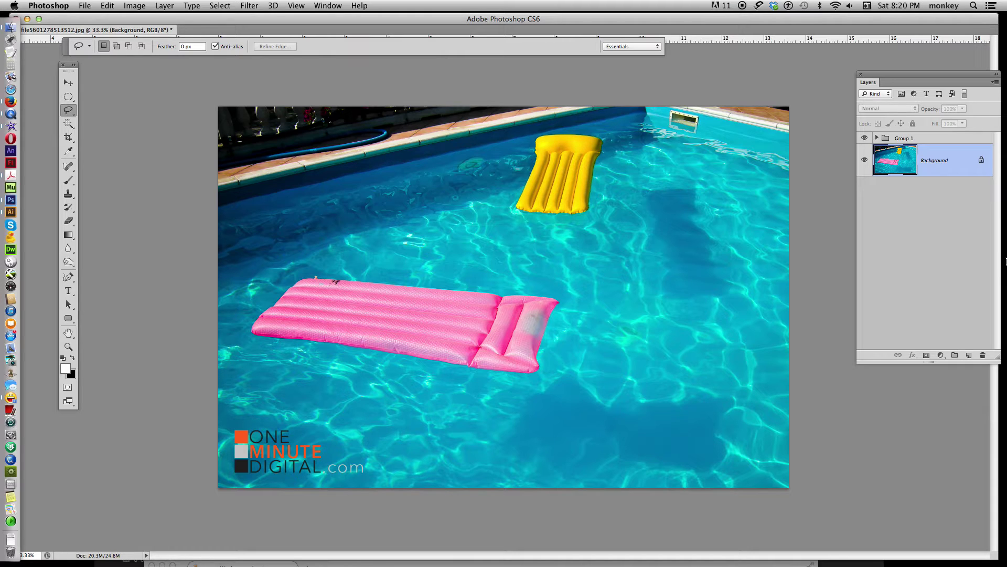
Step: Duplicate the Background layer and hide the original beneath the copy
left_click_drag(949, 163, 967, 356)
left_click(866, 194)
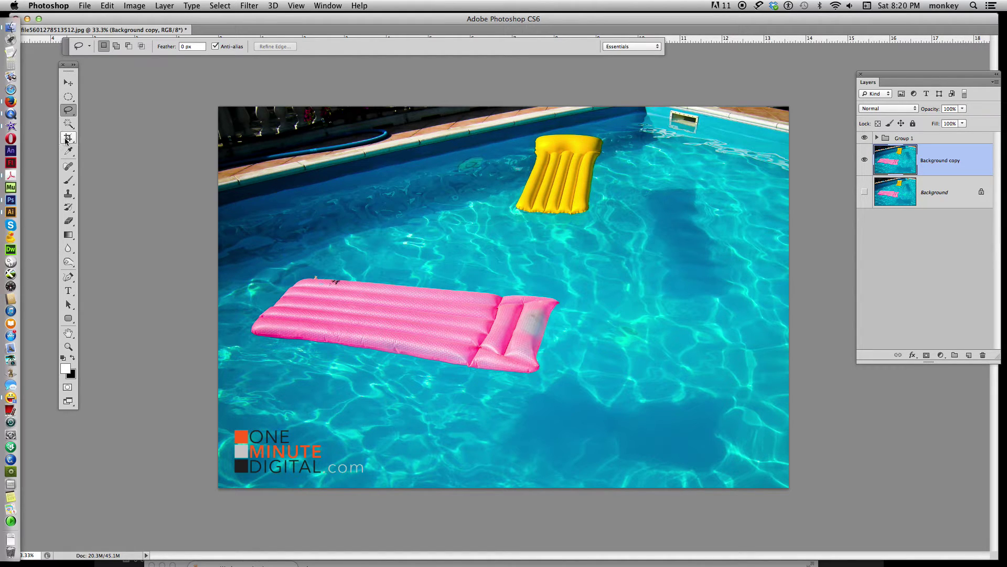
Step: Choose the Lasso Tool and zoom in to centre the yellow float
left_click(69, 111)
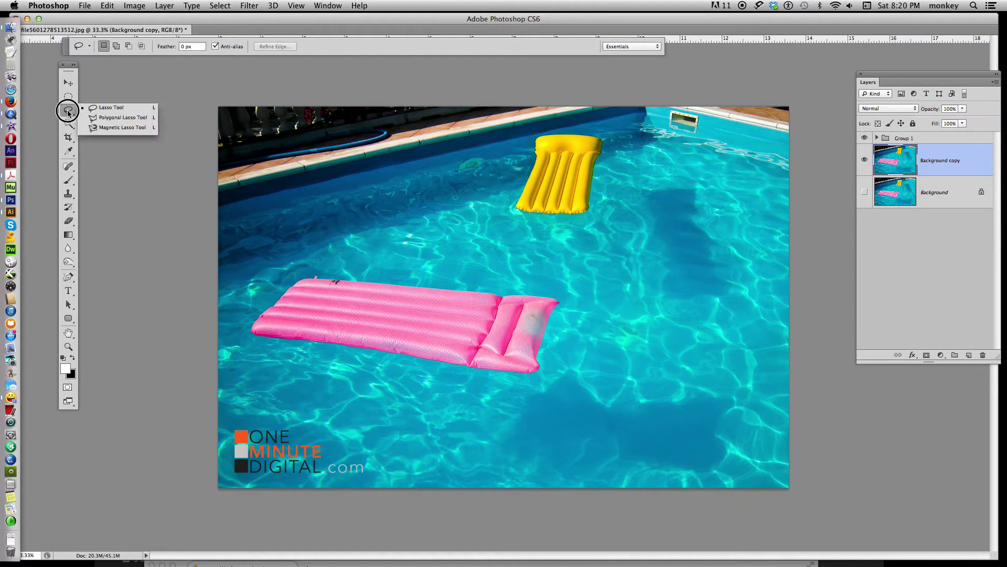
left_click(126, 108)
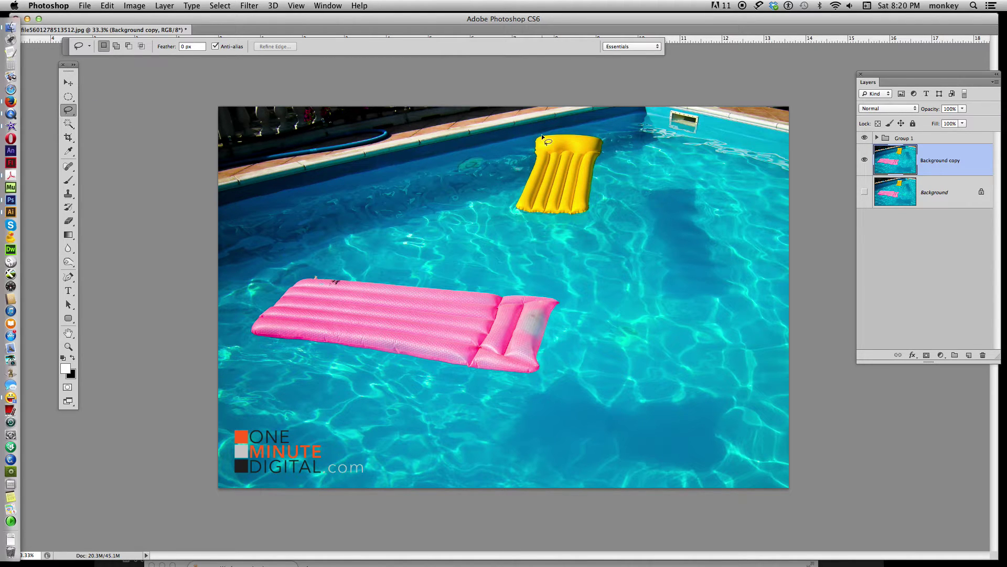
key("super+plus")
key("super+plus")
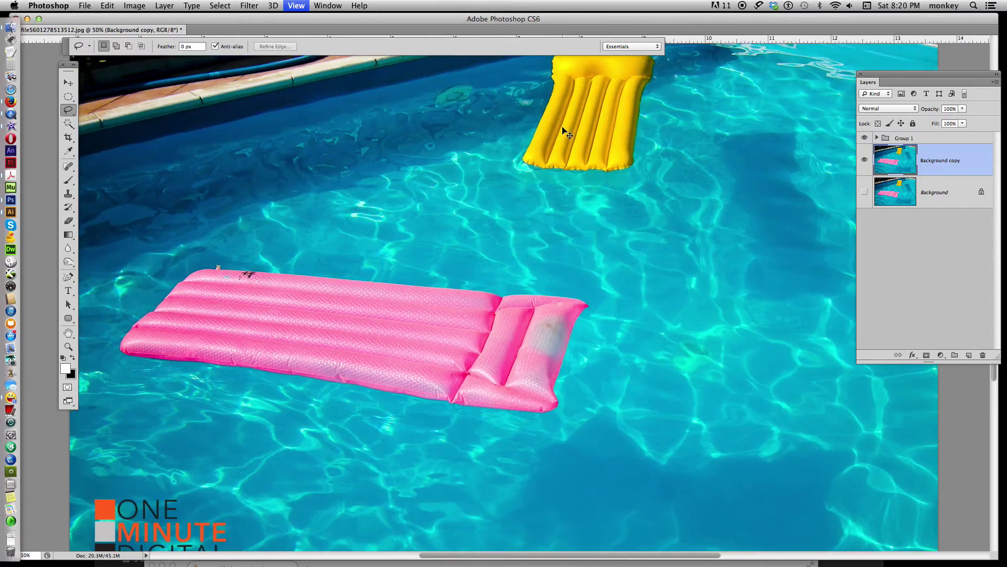
key("super+plus")
left_click_drag(563, 129, 579, 208)
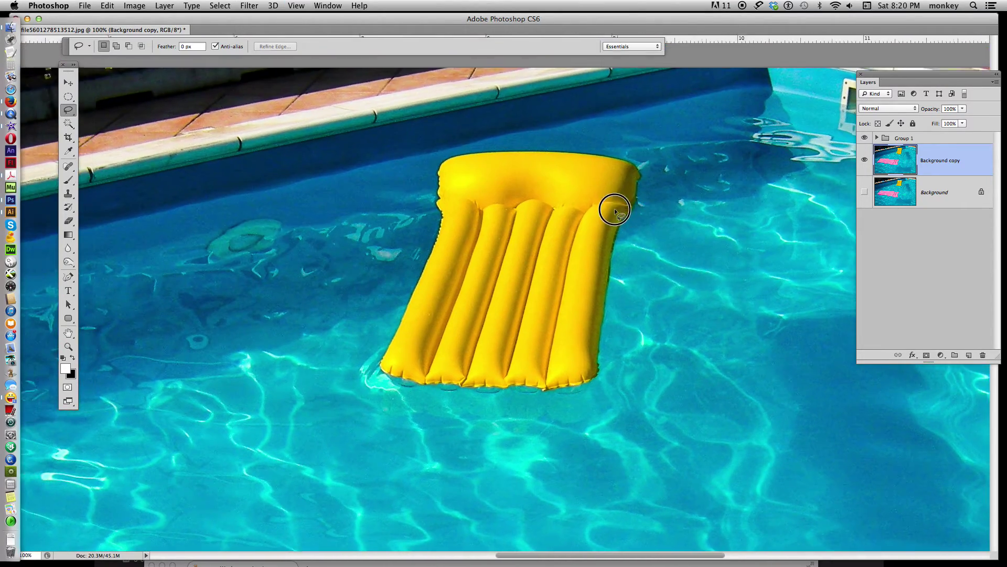
left_click_drag(580, 207, 614, 180)
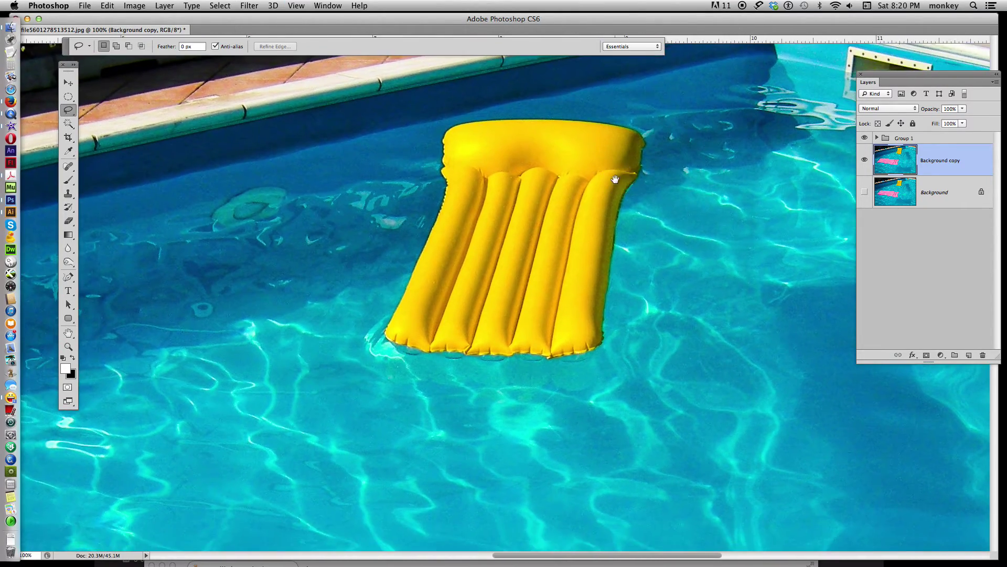
Step: Loosely lasso the yellow float with a margin of surrounding water
mouse_move(458, 117)
left_mouse_down()
mouse_move(397, 276)
mouse_move(360, 331)
mouse_move(457, 371)
mouse_move(583, 363)
mouse_move(620, 303)
mouse_move(630, 233)
mouse_move(657, 166)
mouse_move(626, 113)
mouse_move(479, 108)
mouse_move(444, 123)
left_mouse_up()
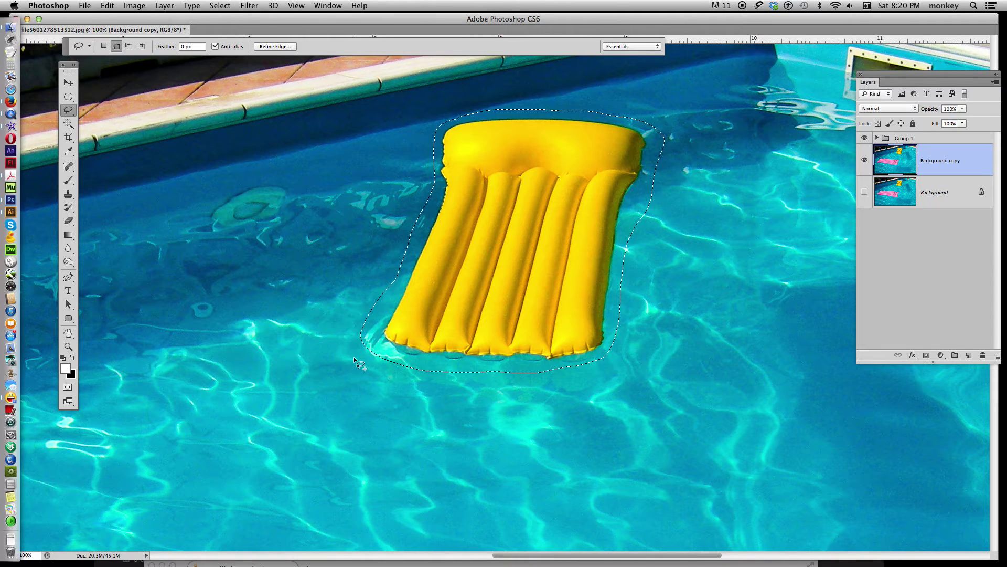
key("shift")
Step: Fill the selection with Content-Aware, Normal mode, so the yellow float becomes water
key("shift+BackSpace")
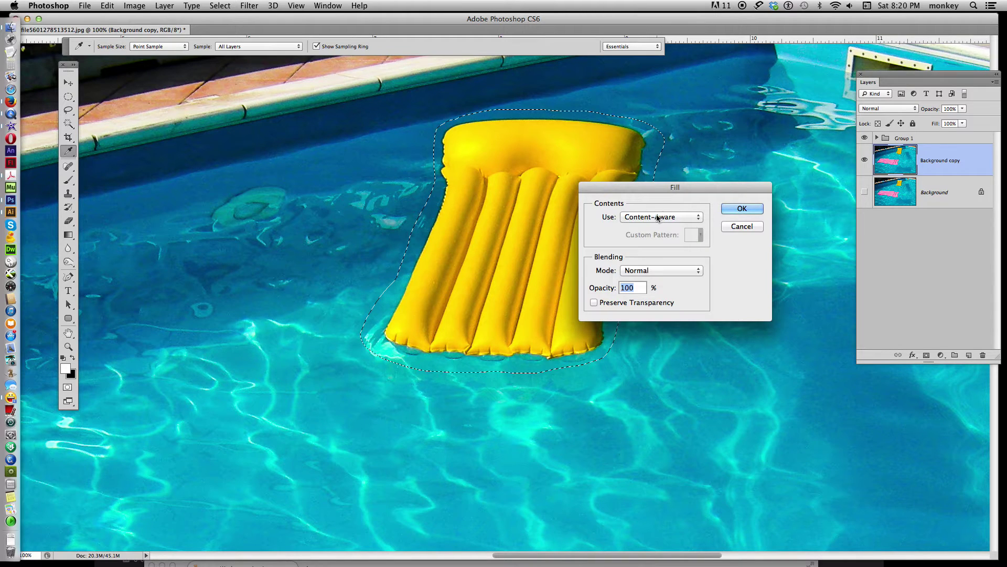
left_click(667, 217)
left_click(667, 217)
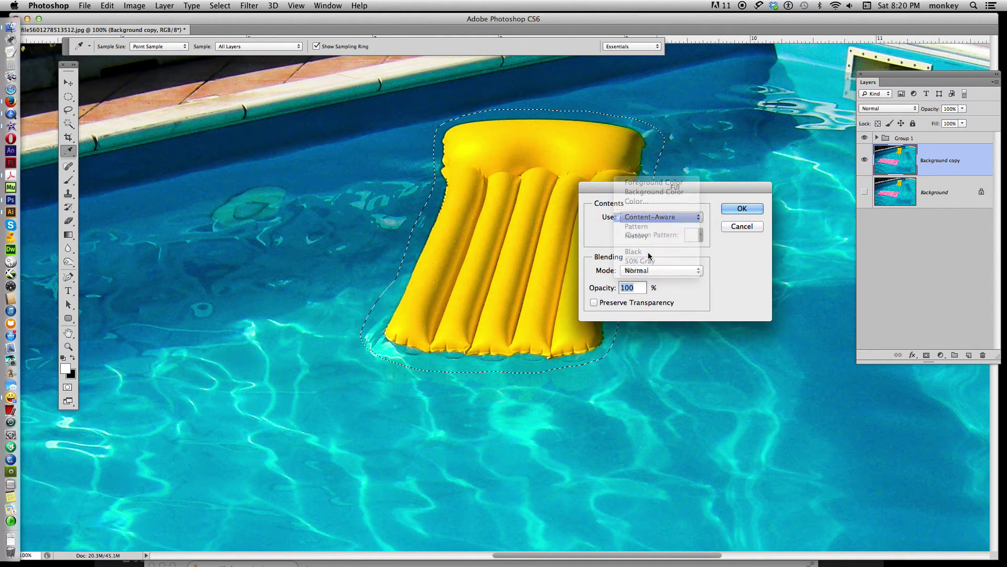
left_click(646, 271)
left_click(647, 272)
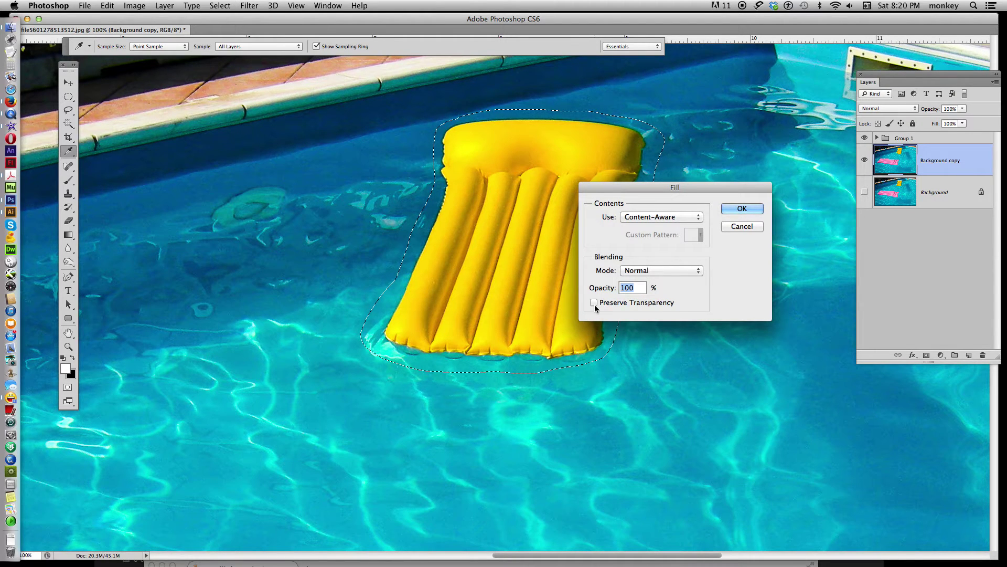
left_click(740, 209)
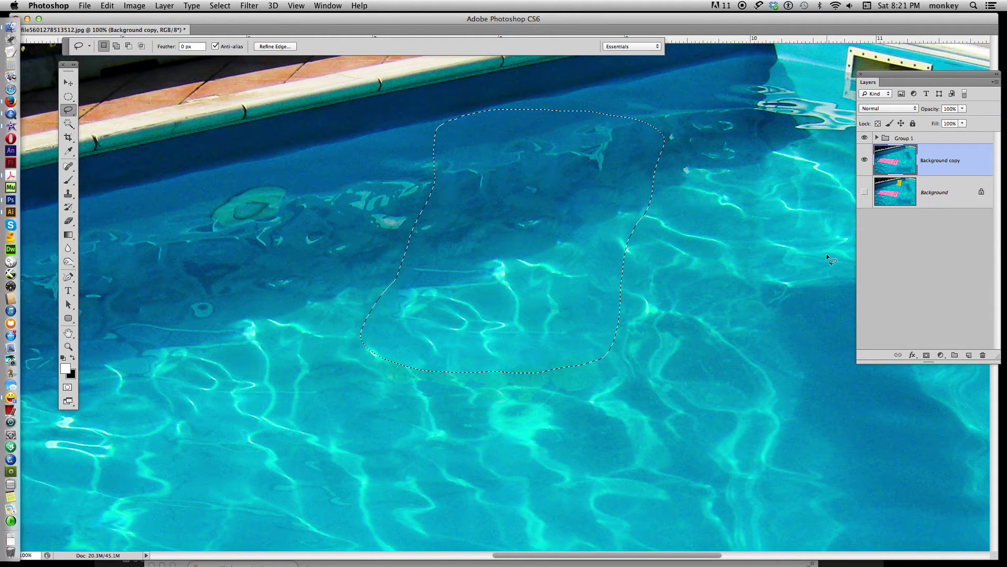
Step: Deselect, zoom out and toggle layer visibility to compare the float-free copy with the original
key("super+d")
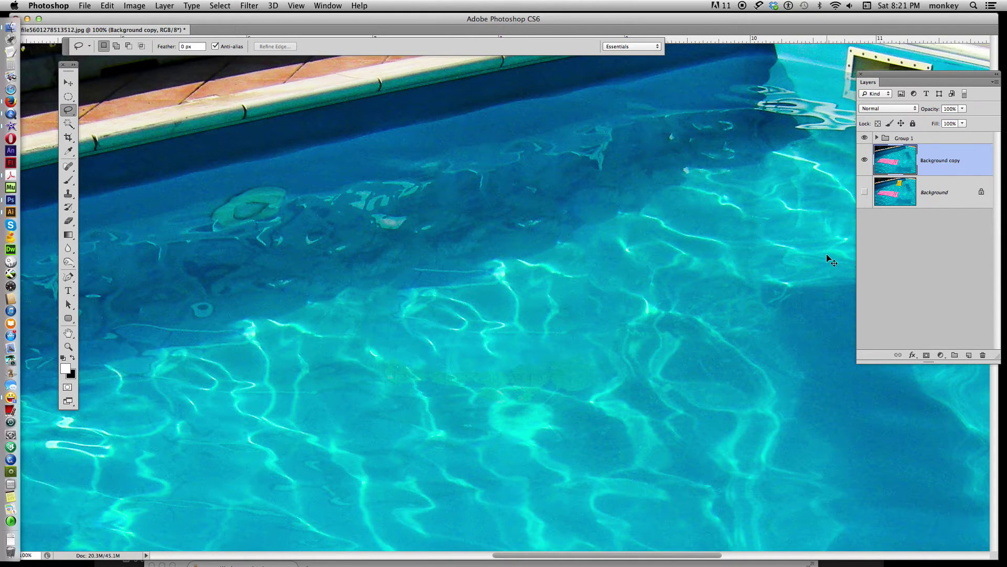
key("super+minus")
key("super+minus")
key("super+minus")
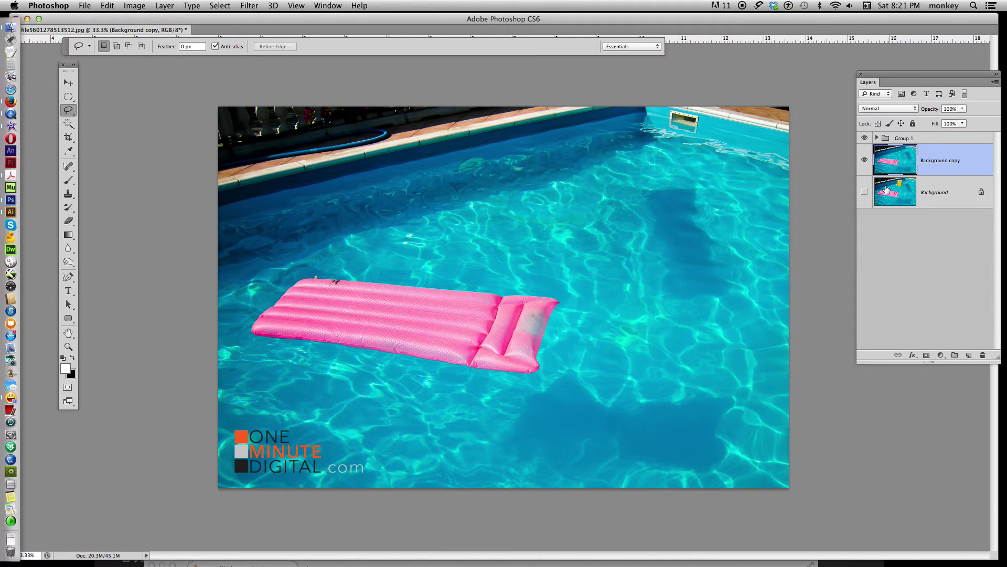
left_click(864, 192)
left_click(863, 161)
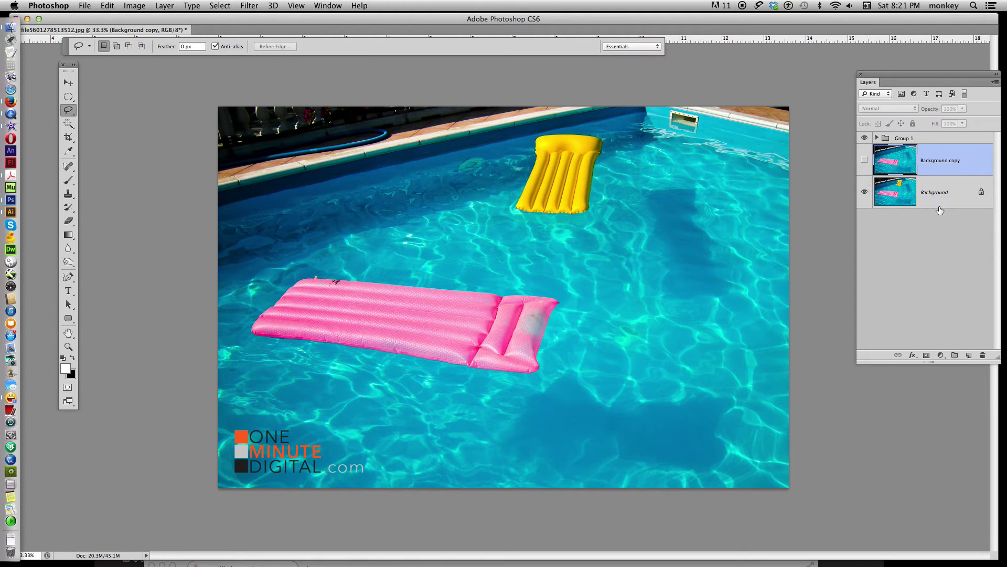
left_click(864, 159)
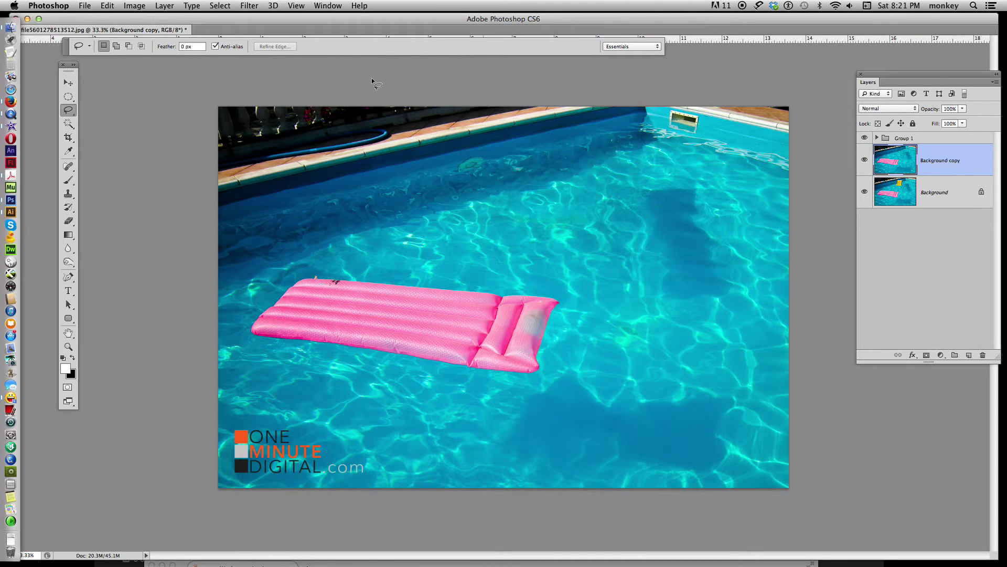
Step: Loosely lasso the pink raft with surrounding water
left_click_drag(67, 110, 105, 107)
mouse_move(300, 278)
left_mouse_down()
mouse_move(271, 346)
mouse_move(458, 374)
mouse_move(549, 289)
mouse_move(297, 279)
left_mouse_up()
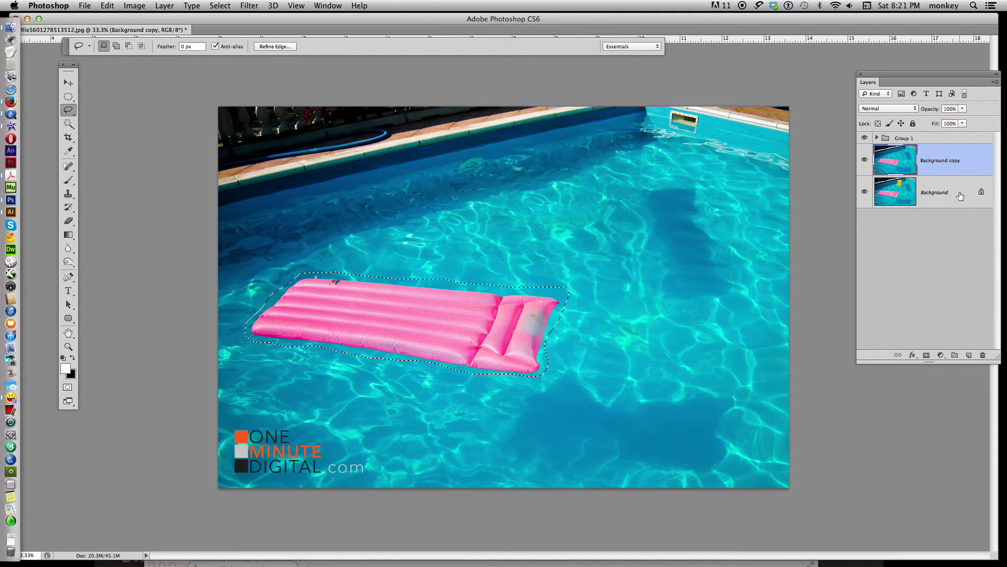
Step: Content-Aware fill the raft area with pool water and deselect
key("shift+BackSpace")
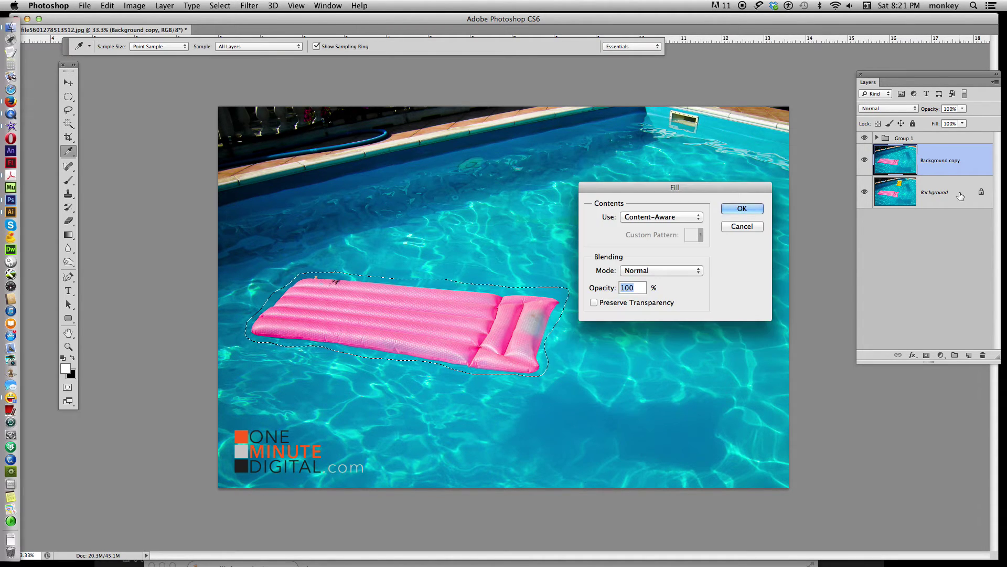
left_click(665, 217)
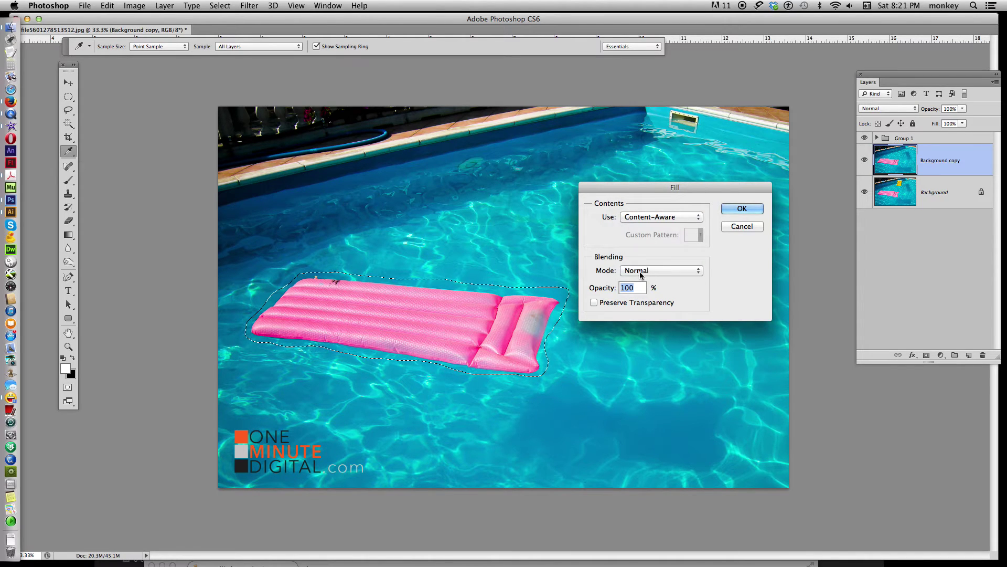
left_click(742, 208)
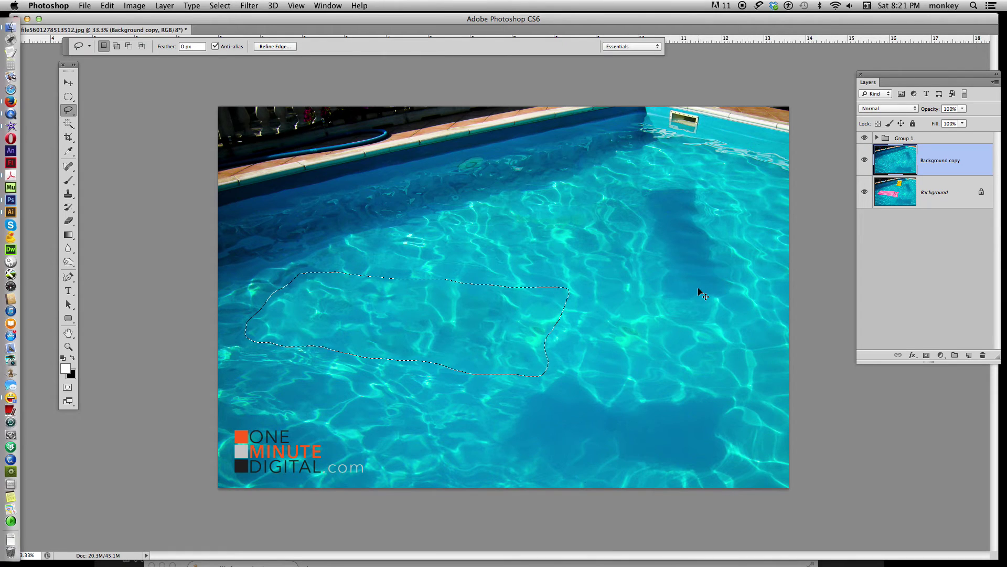
key("super+d")
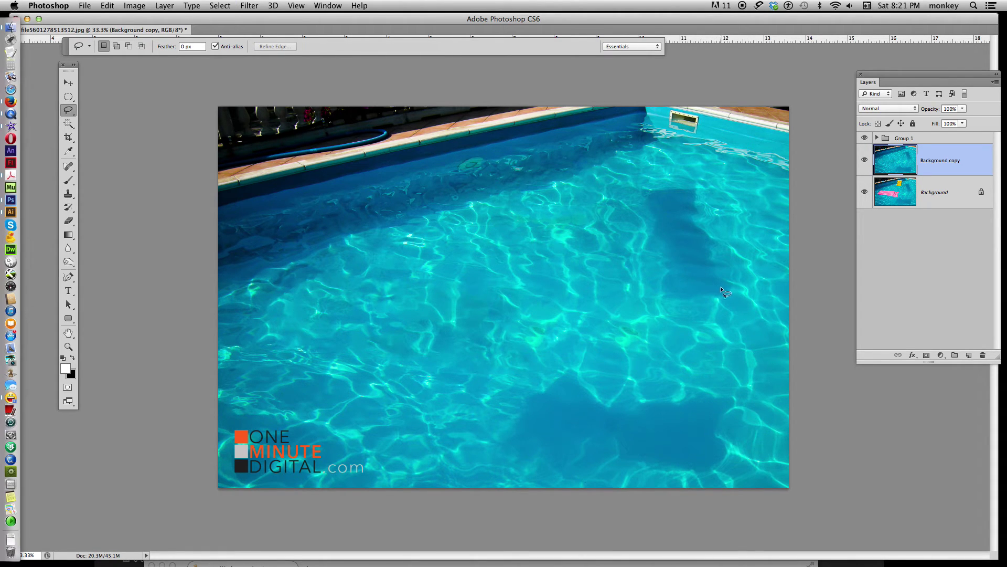
Step: Toggle the retouched copy off and on to compare the raft-free pool with the original
left_click(865, 160)
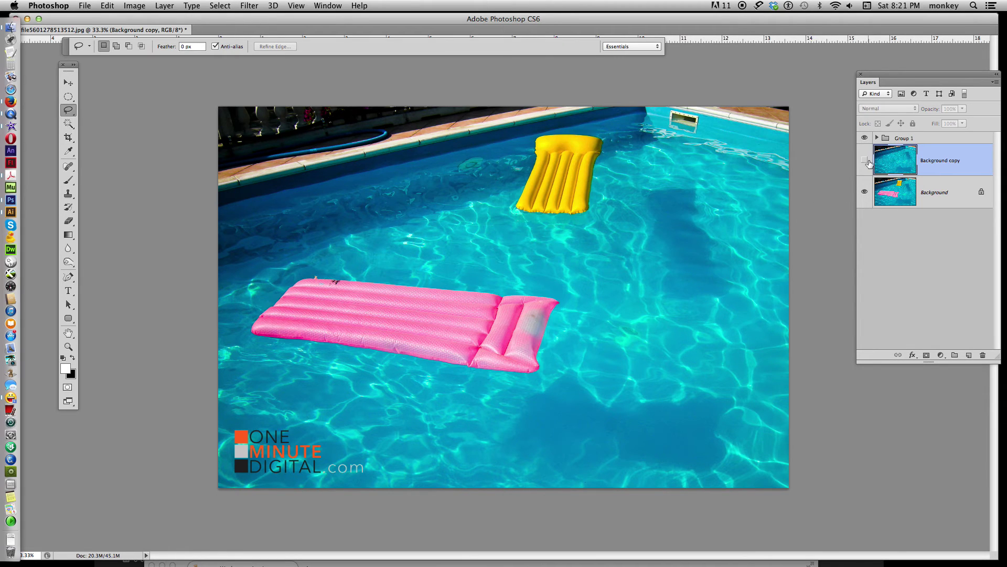
left_click(865, 161)
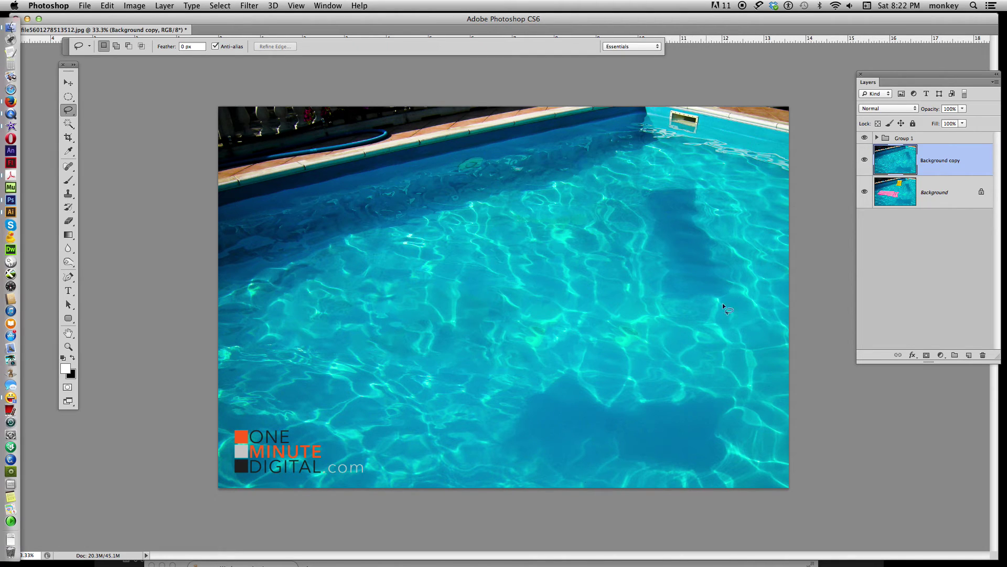
left_click_drag(68, 110, 119, 113)
Step: Lasso the upper-right ladder shadow and Content-Aware fill it with water
left_click(119, 113)
mouse_move(649, 183)
left_mouse_down()
mouse_move(746, 286)
mouse_move(724, 225)
mouse_move(680, 173)
mouse_move(640, 182)
left_mouse_up()
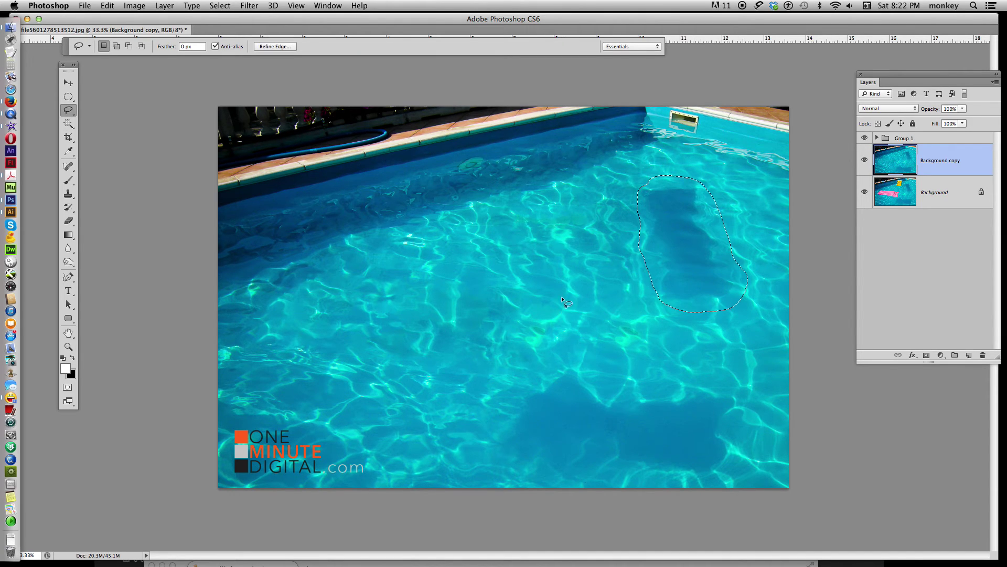
key("shift")
key("shift+BackSpace")
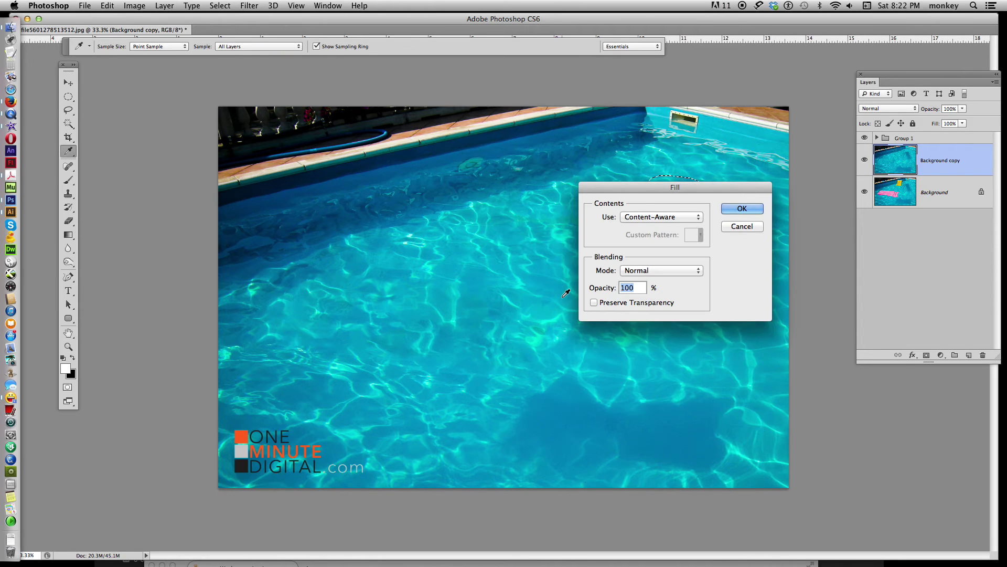
left_click(677, 217)
left_click(751, 210)
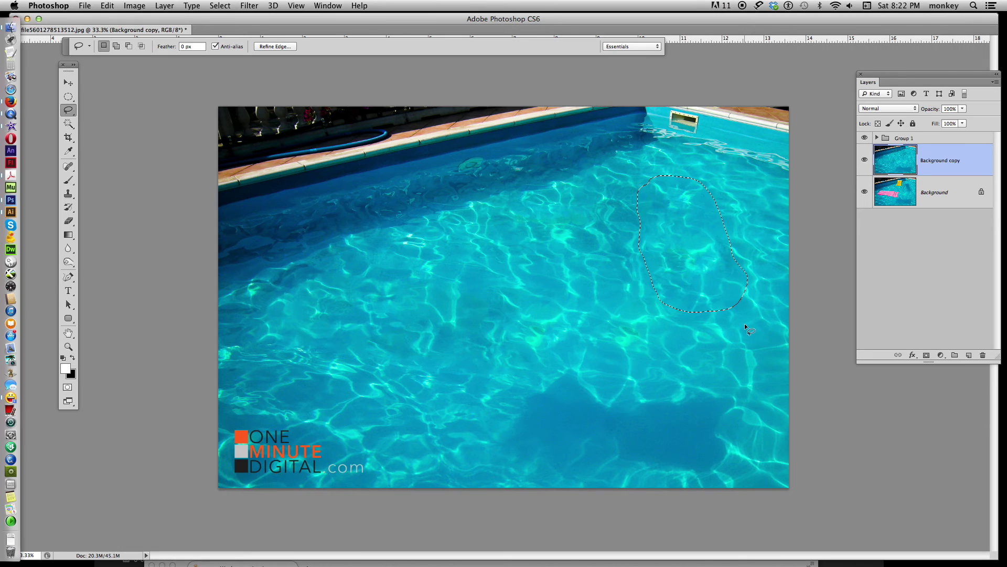
Step: Deselect and toggle the retouched layer to compare against the original
key("super+d")
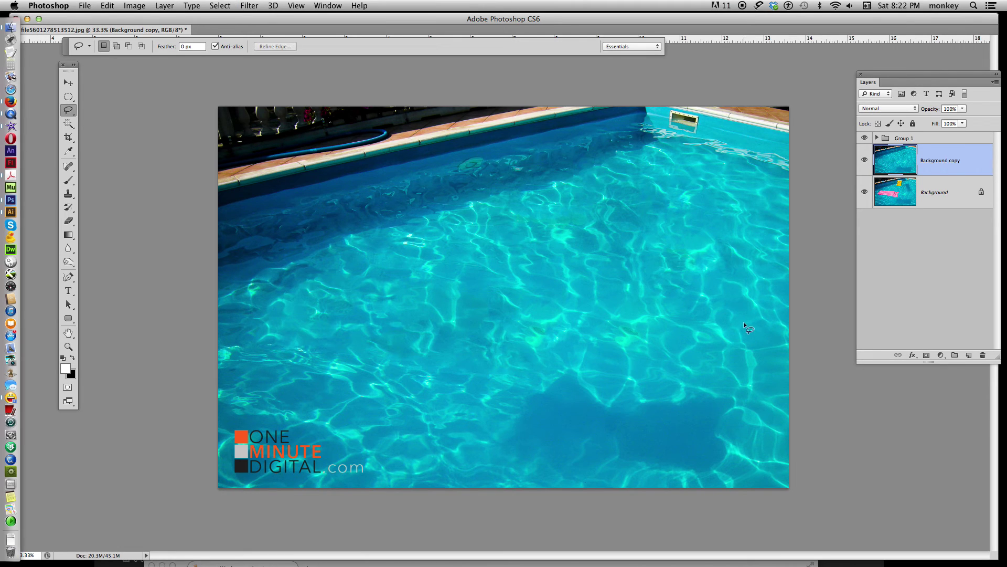
left_click(864, 160)
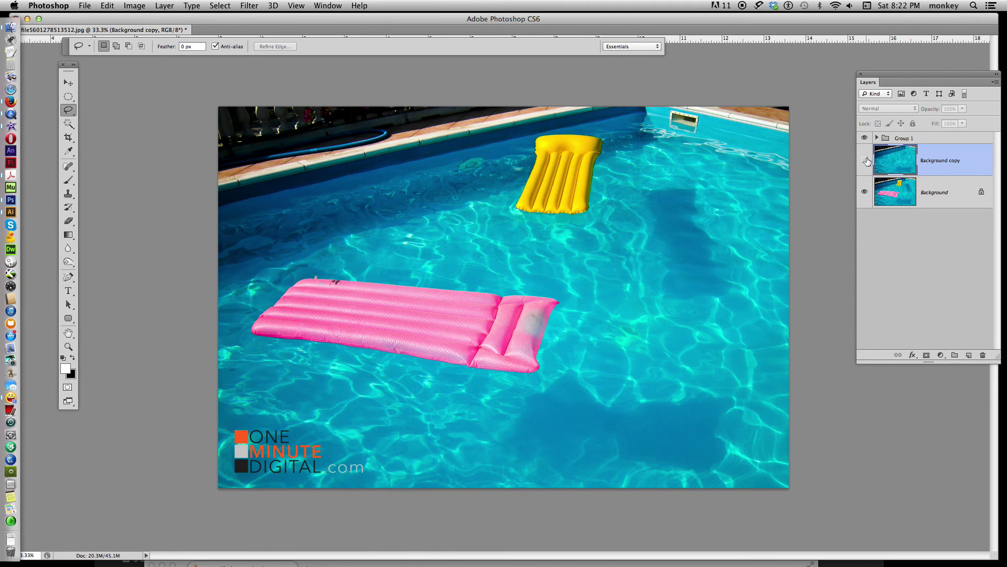
left_click(864, 161)
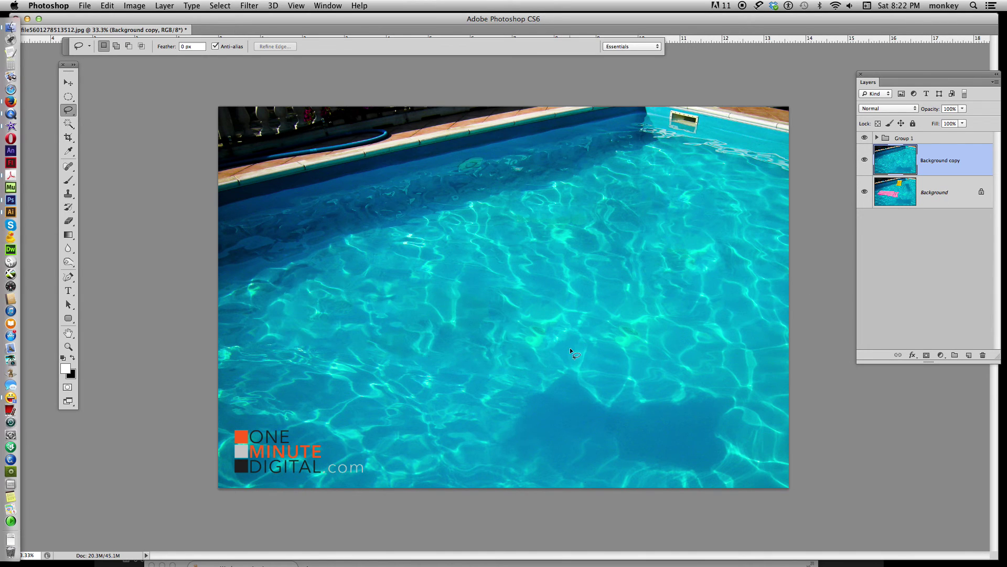
Step: Lasso the large bottom shadow, Content-Aware fill it with water and deselect
mouse_move(565, 359)
left_mouse_down()
mouse_move(631, 475)
mouse_move(715, 477)
mouse_move(733, 423)
mouse_move(707, 380)
mouse_move(567, 359)
left_mouse_up()
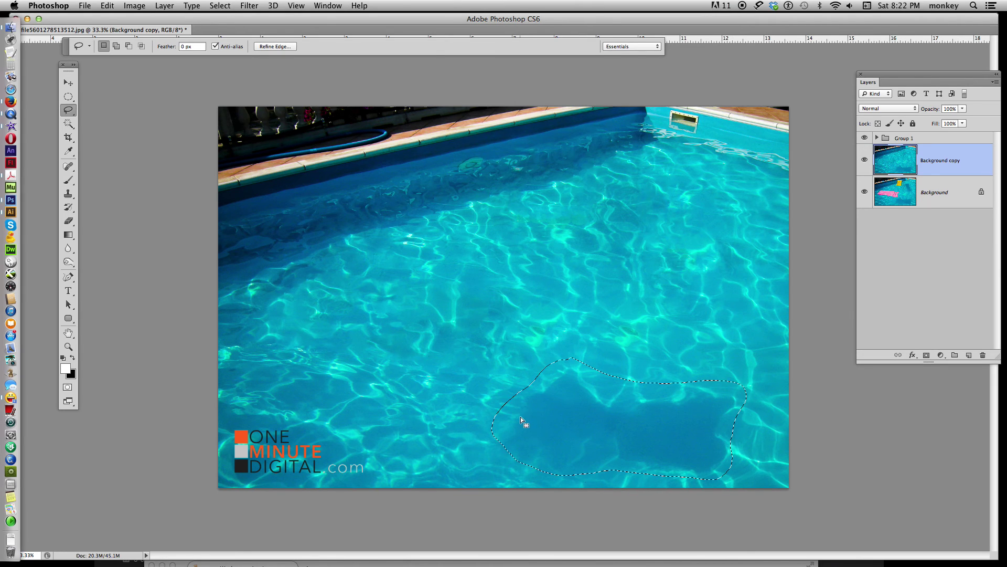
key("shift+BackSpace")
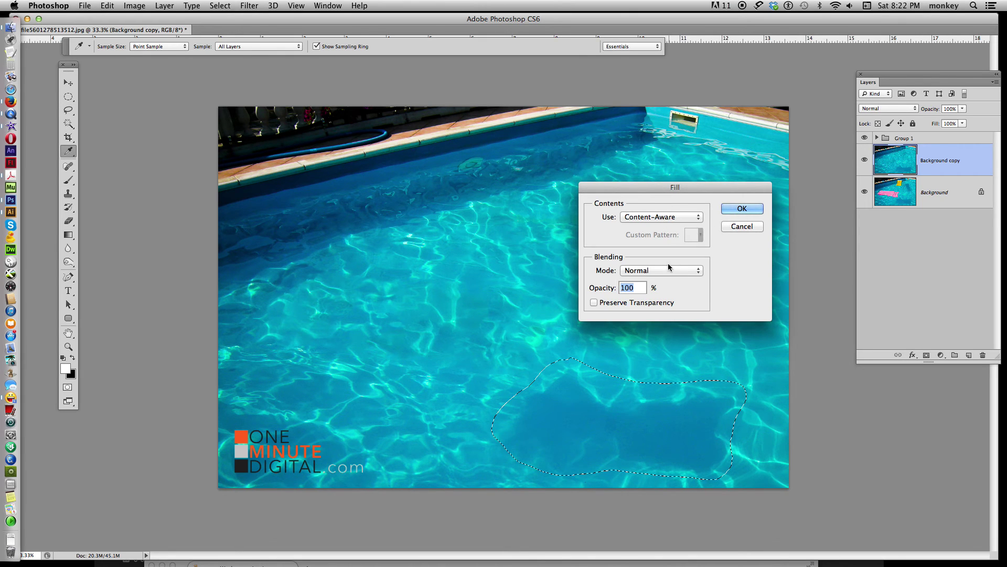
left_click(747, 209)
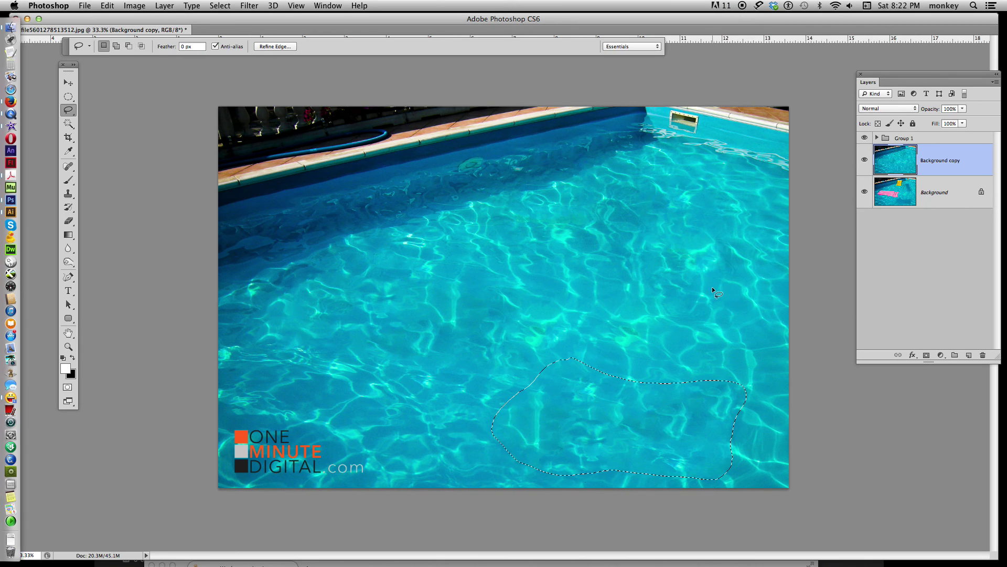
key("super+d")
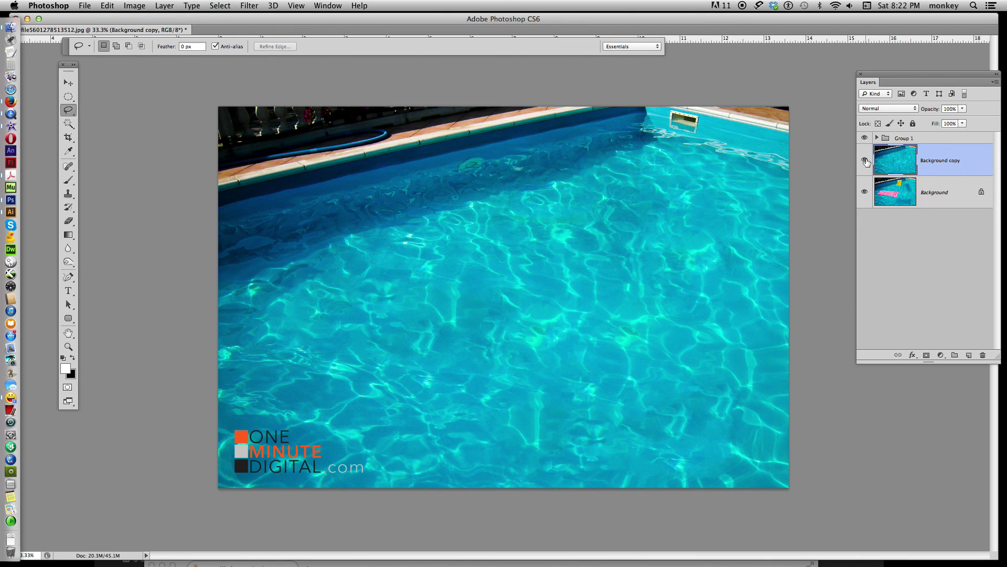
left_click(865, 161)
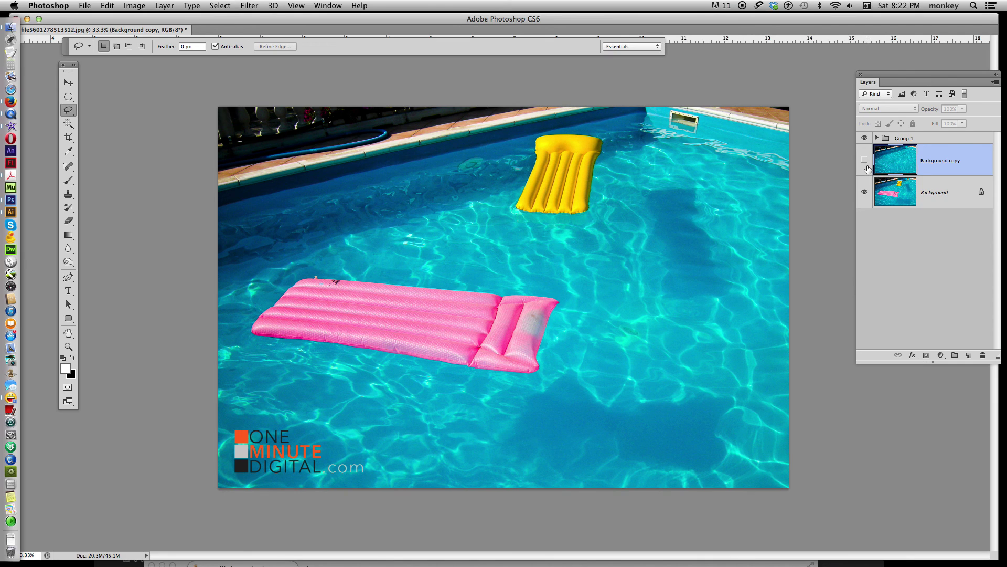
left_click(865, 160)
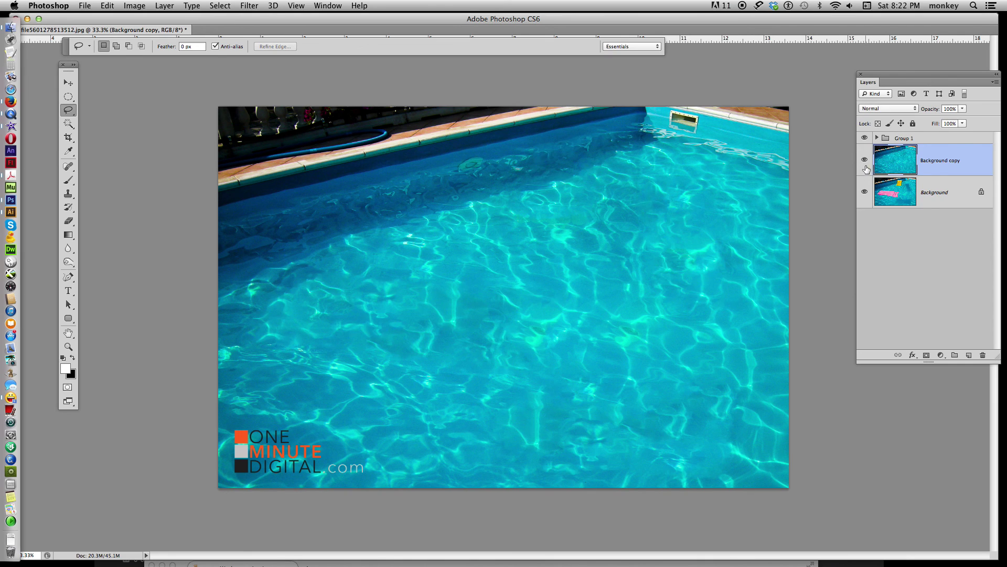